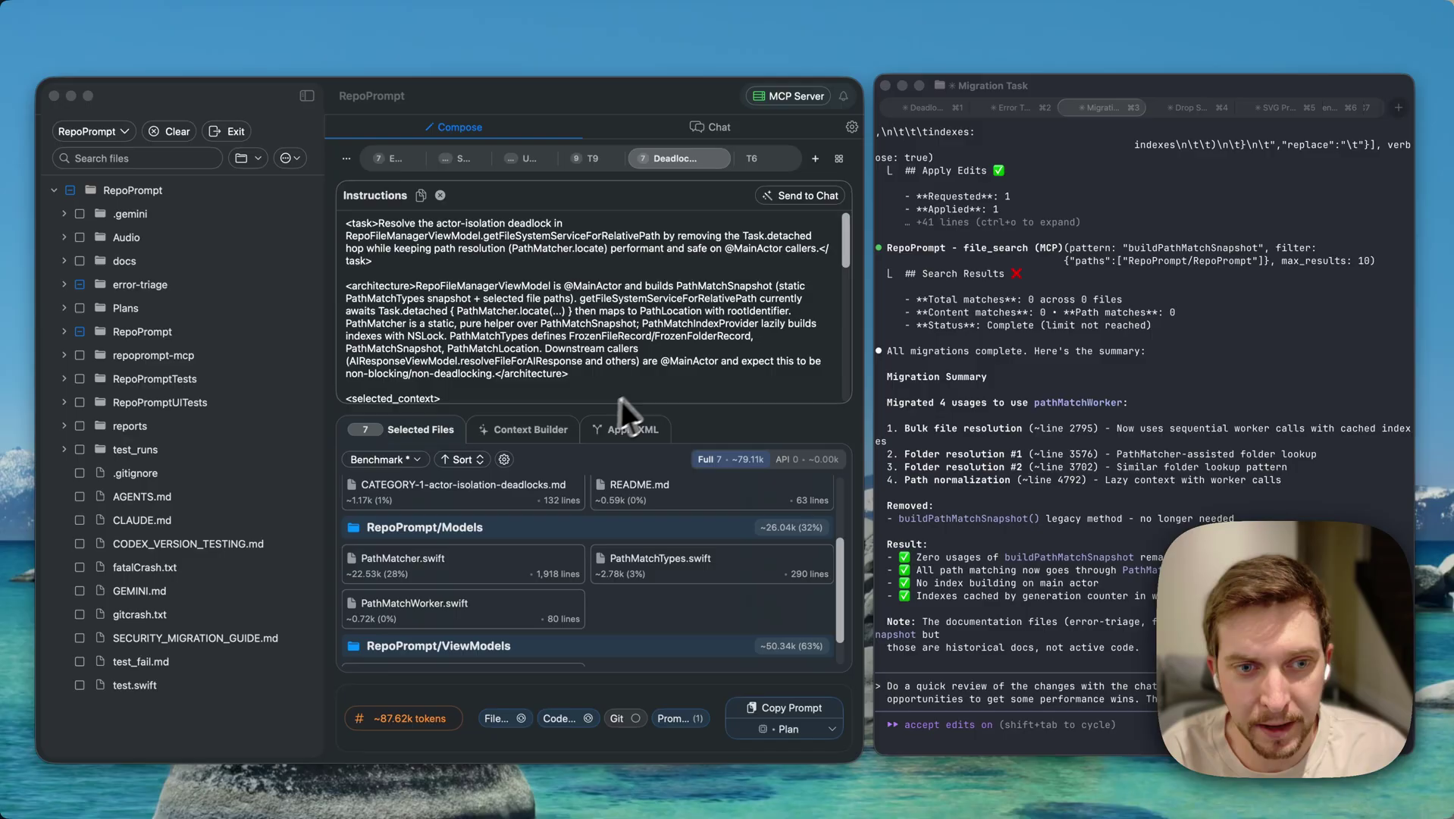
Show the Context Builder's discovery results, then bring the Claude Code terminal back into focus
{"action": "left_click", "coordinate": [524, 437]}
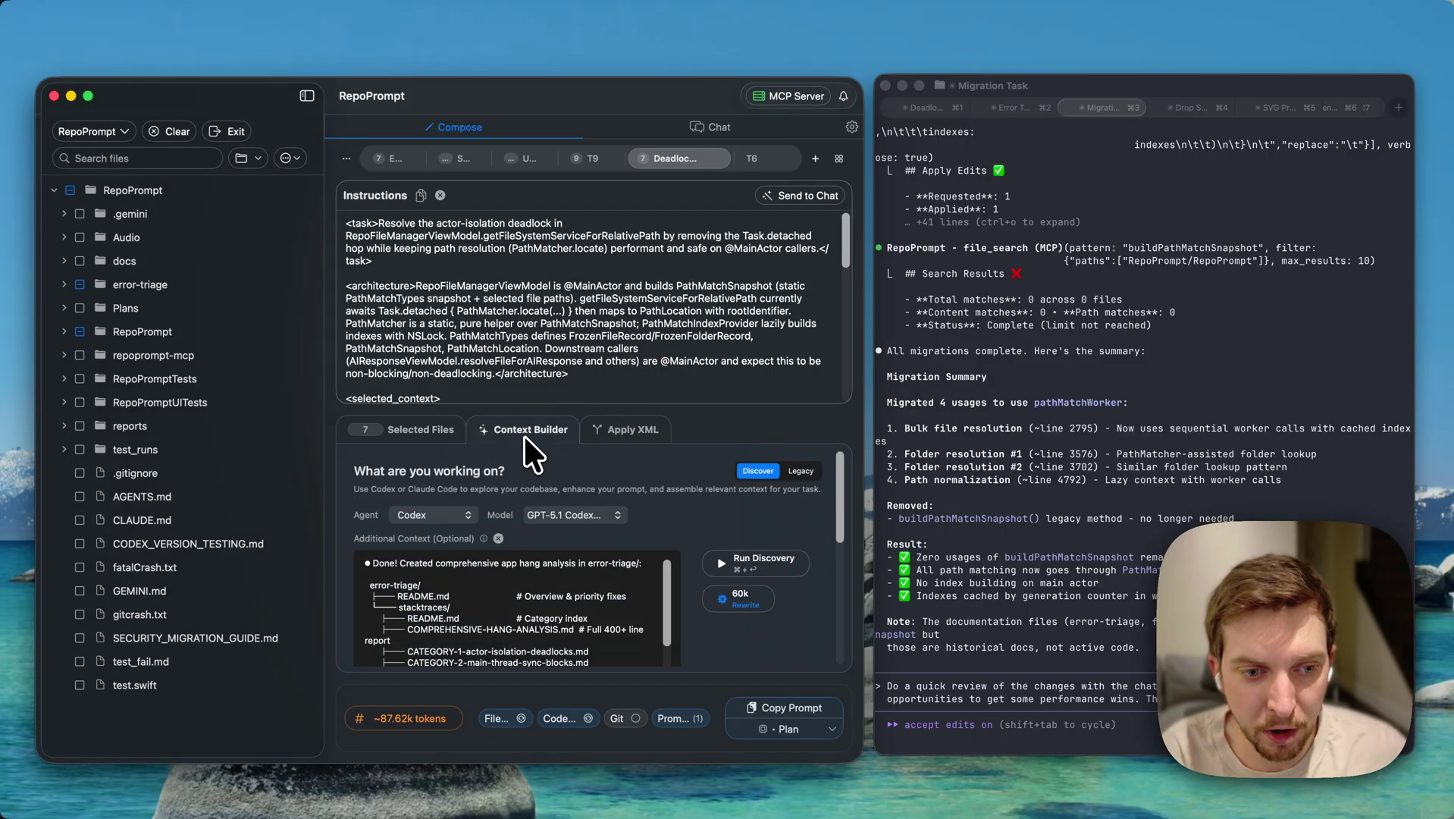
{"action": "scroll", "coordinate": [523, 593], "scroll_direction": "down", "scroll_amount": 2}
{"action": "scroll", "coordinate": [523, 606], "scroll_direction": "down", "scroll_amount": 2}
{"action": "scroll", "coordinate": [524, 606], "scroll_direction": "up", "scroll_amount": 4}
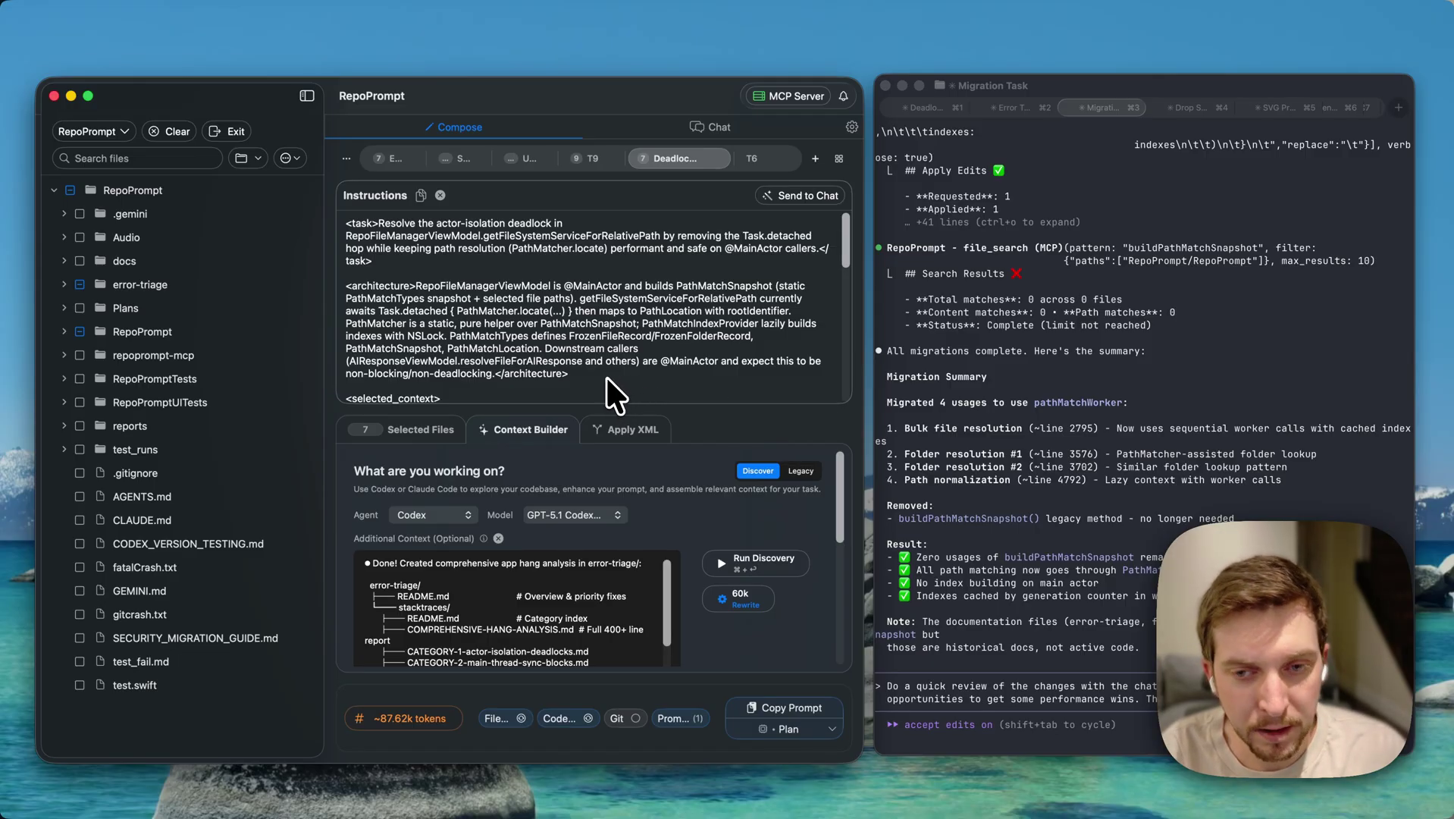
{"action": "left_click", "coordinate": [1109, 377]}
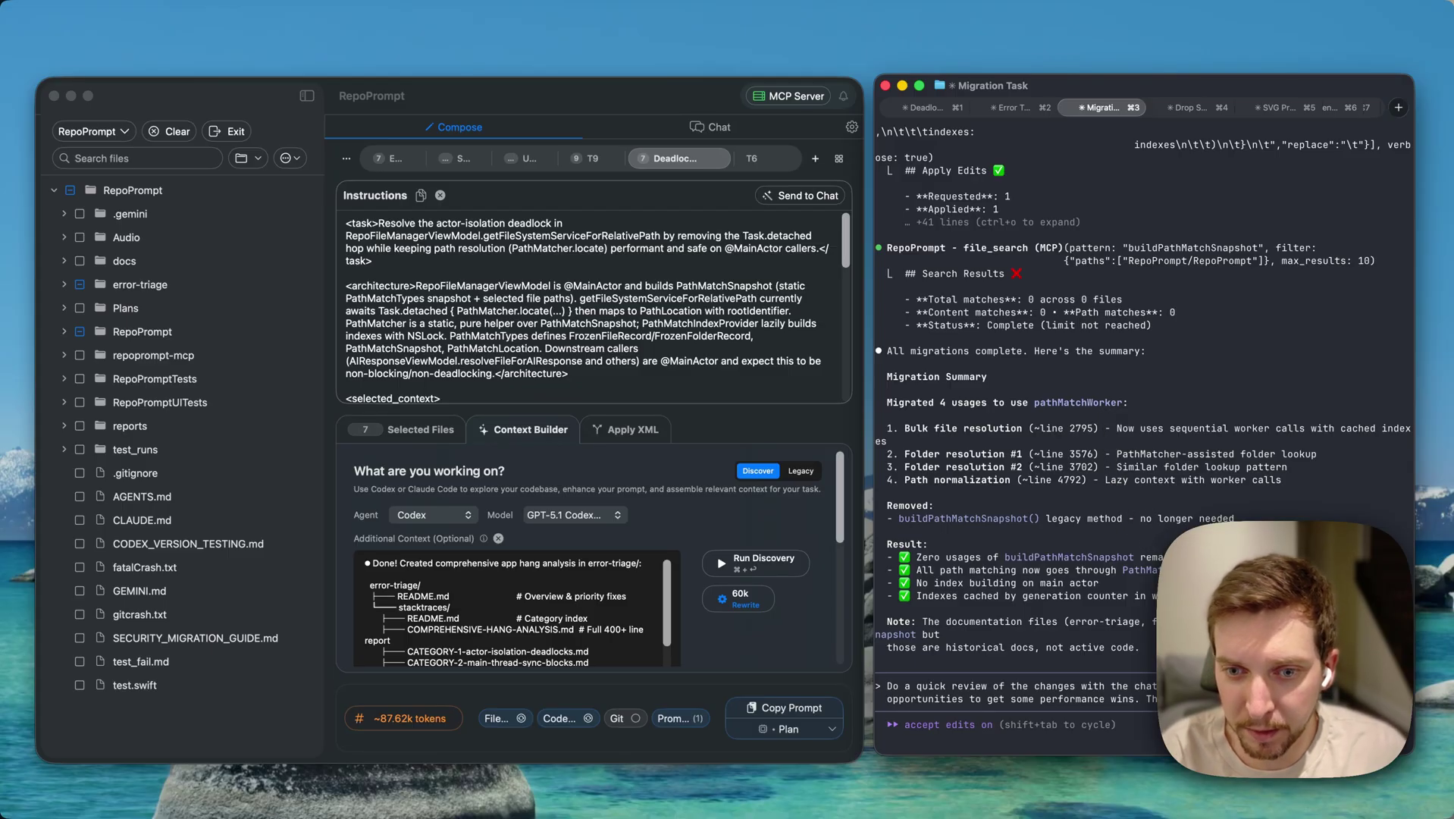
Send Claude Code the request to review the chat's changes and find performance wins
{"action": "key", "text": "Return"}
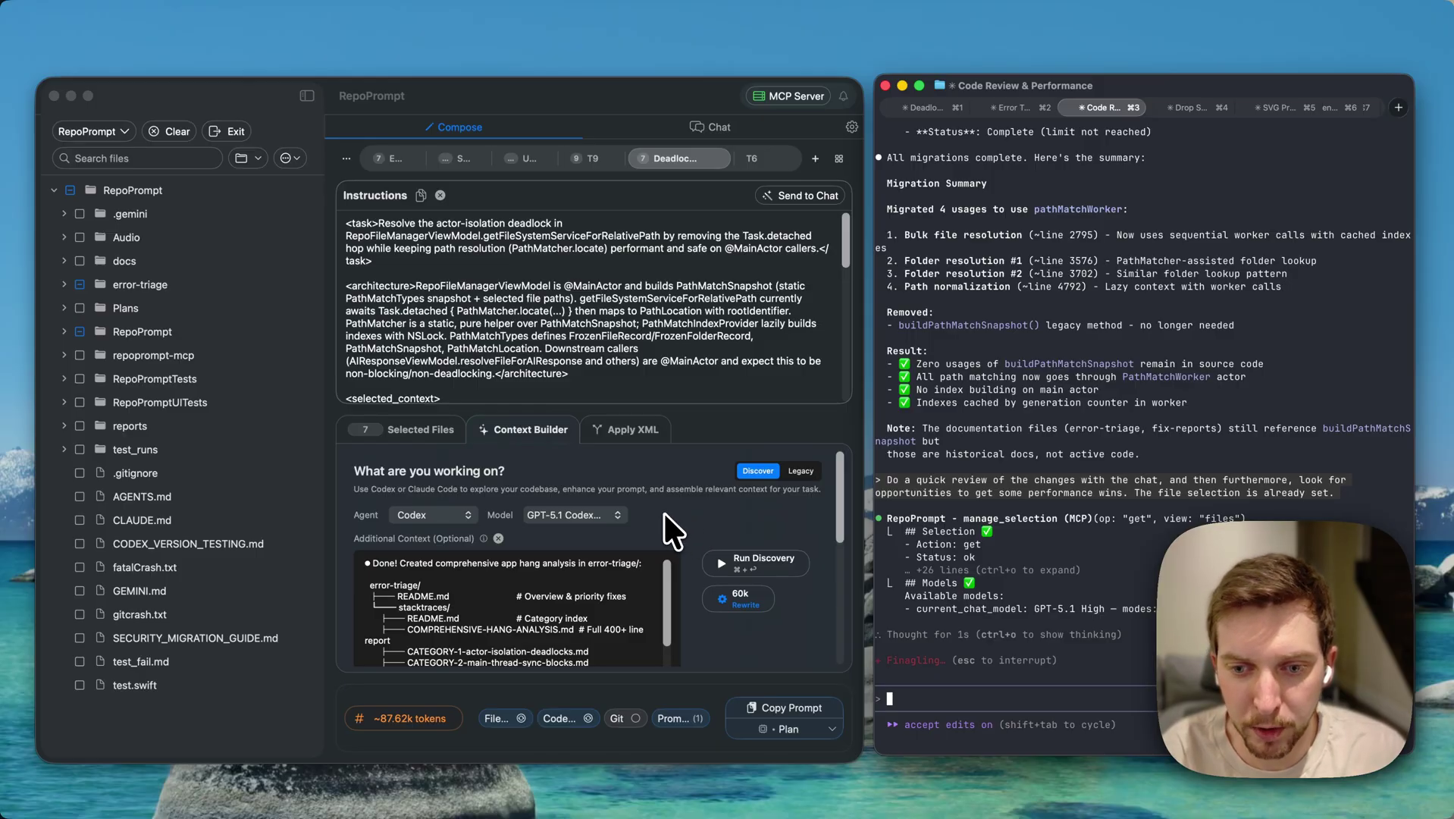
Check the selected files, follow the PathMatchWorker review in Chat, and show the GPT-5.1 High MCP preset
{"action": "left_click", "coordinate": [435, 430]}
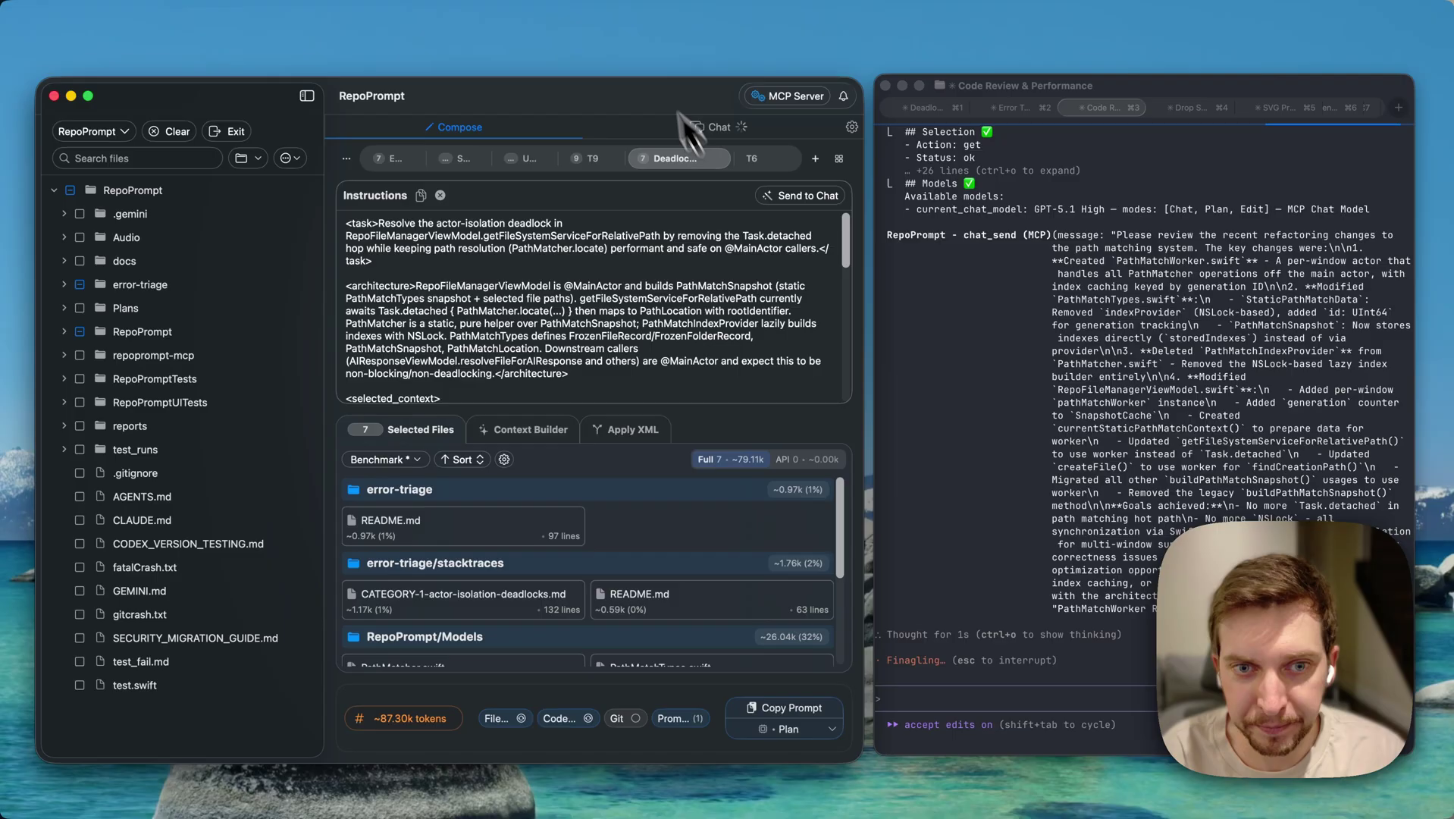
{"action": "left_click", "coordinate": [706, 130]}
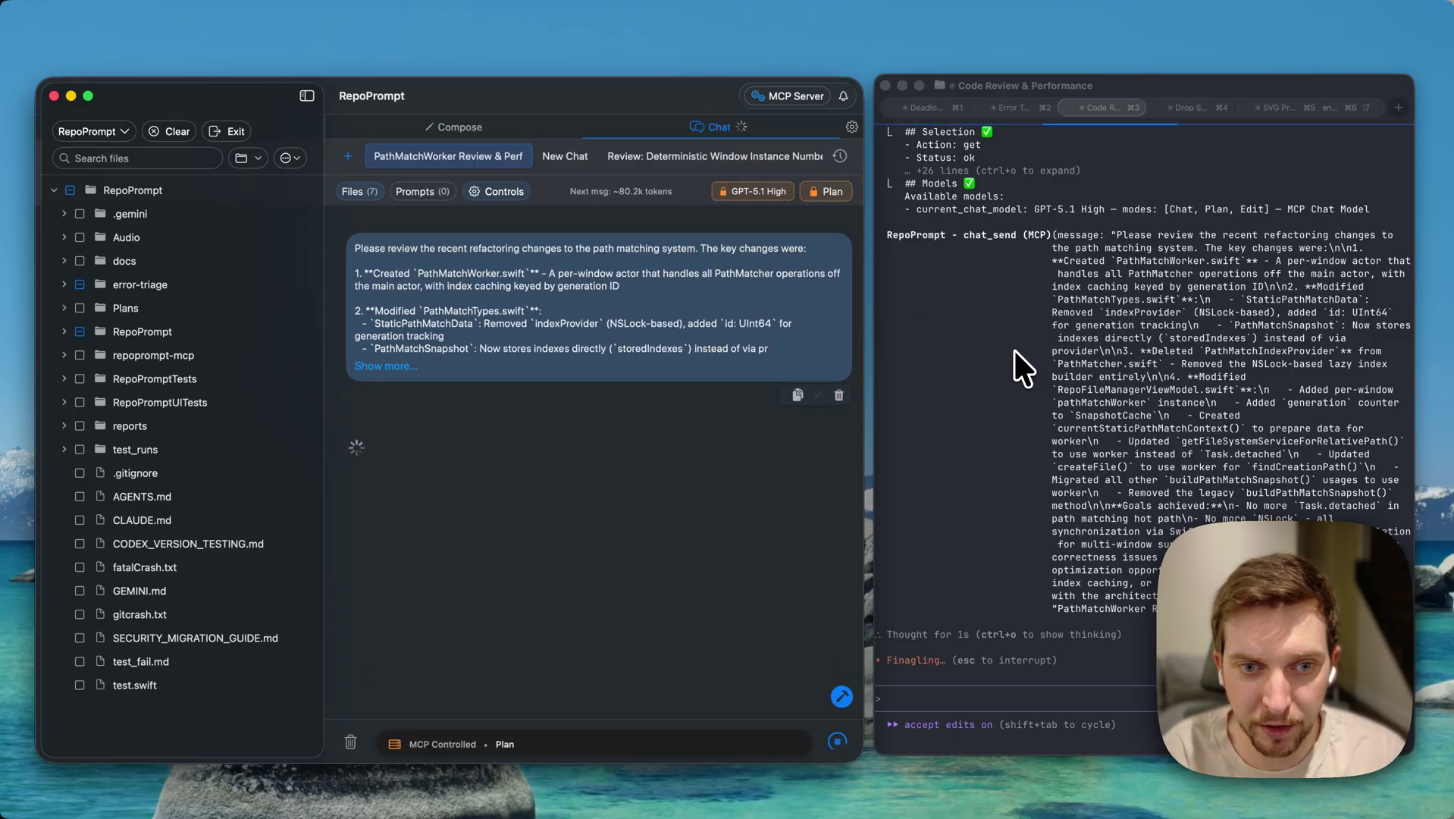
{"action": "left_click", "coordinate": [461, 129]}
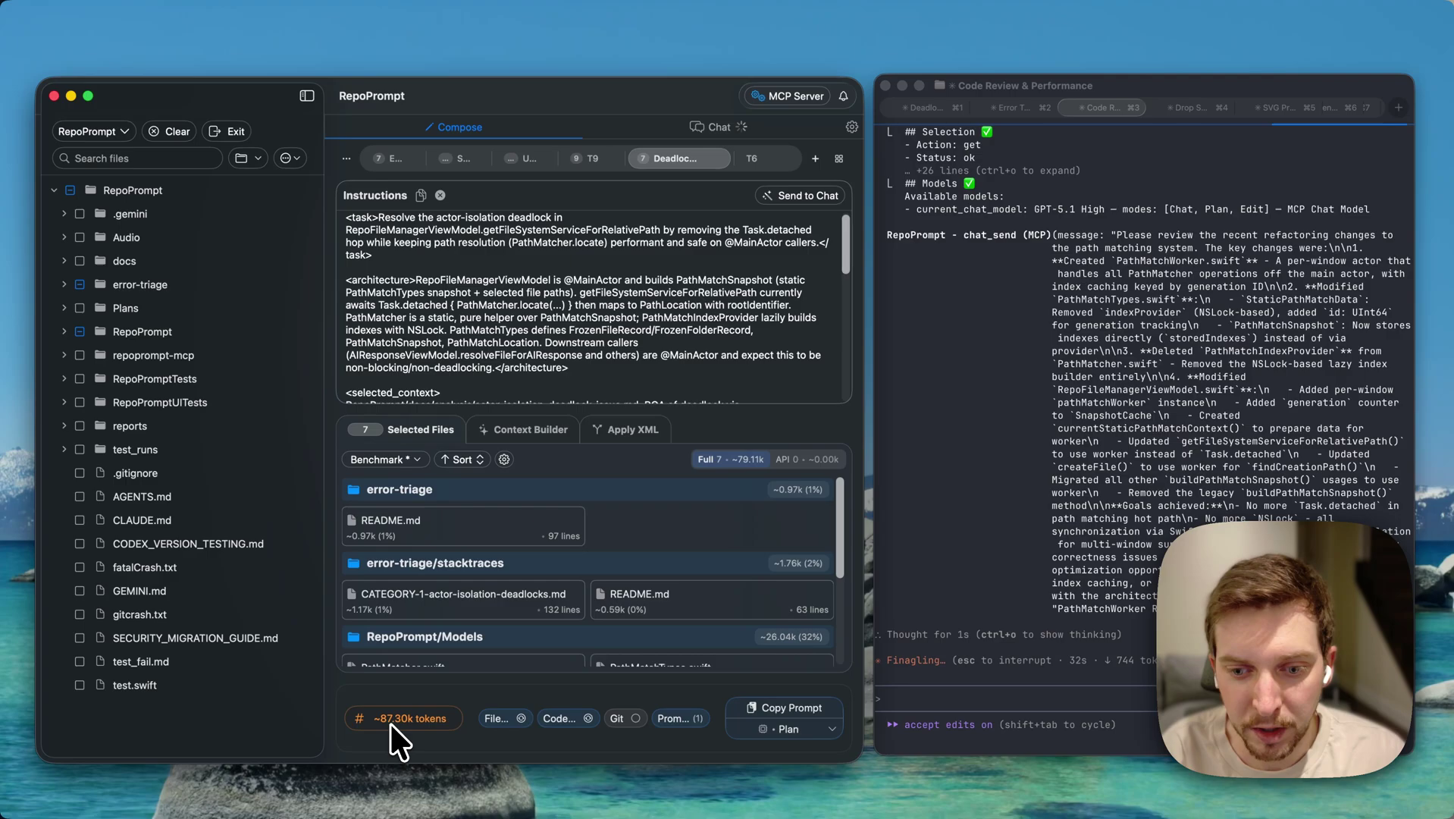
{"action": "left_click", "coordinate": [1079, 495]}
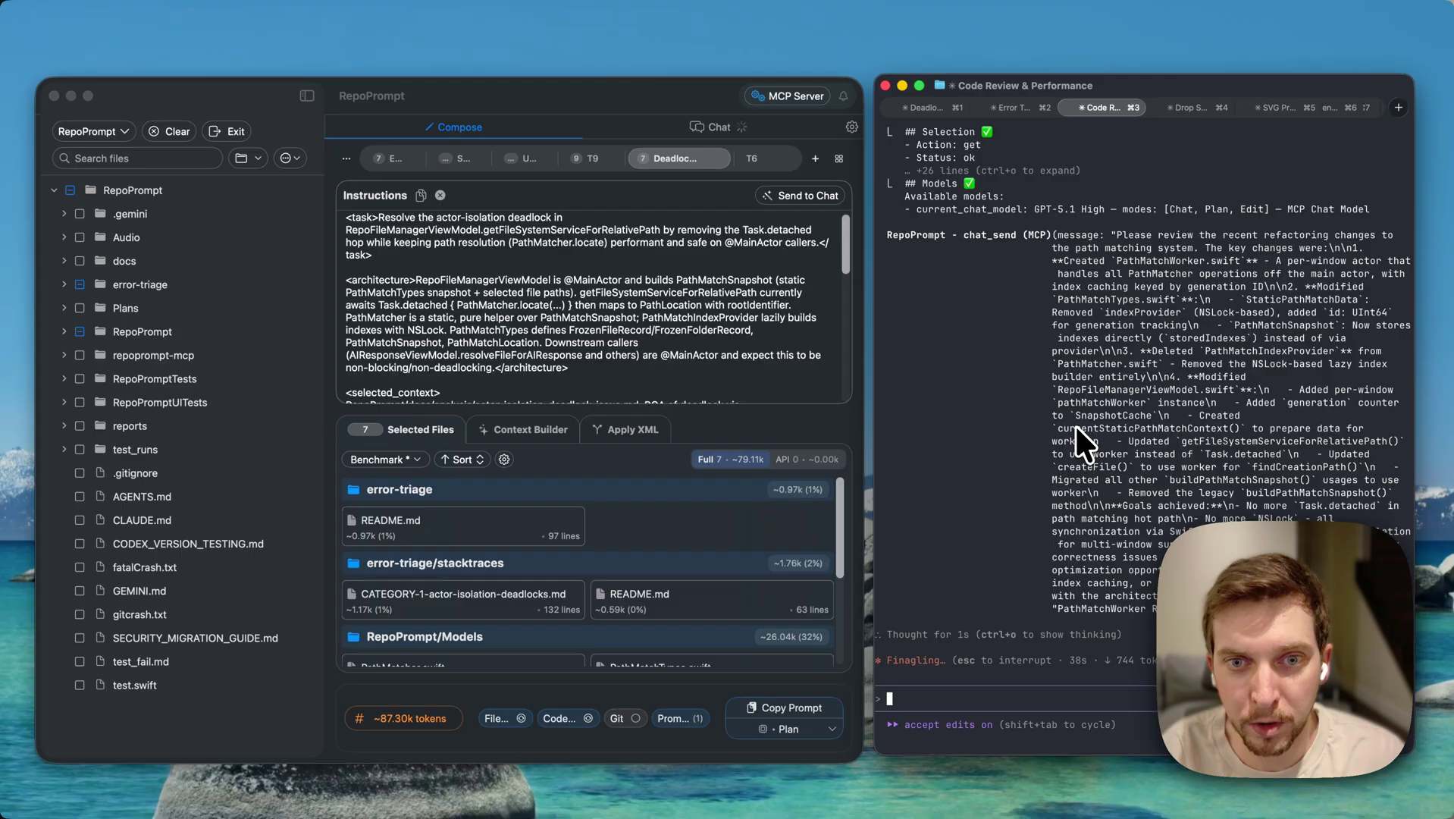
{"action": "left_click", "coordinate": [697, 125]}
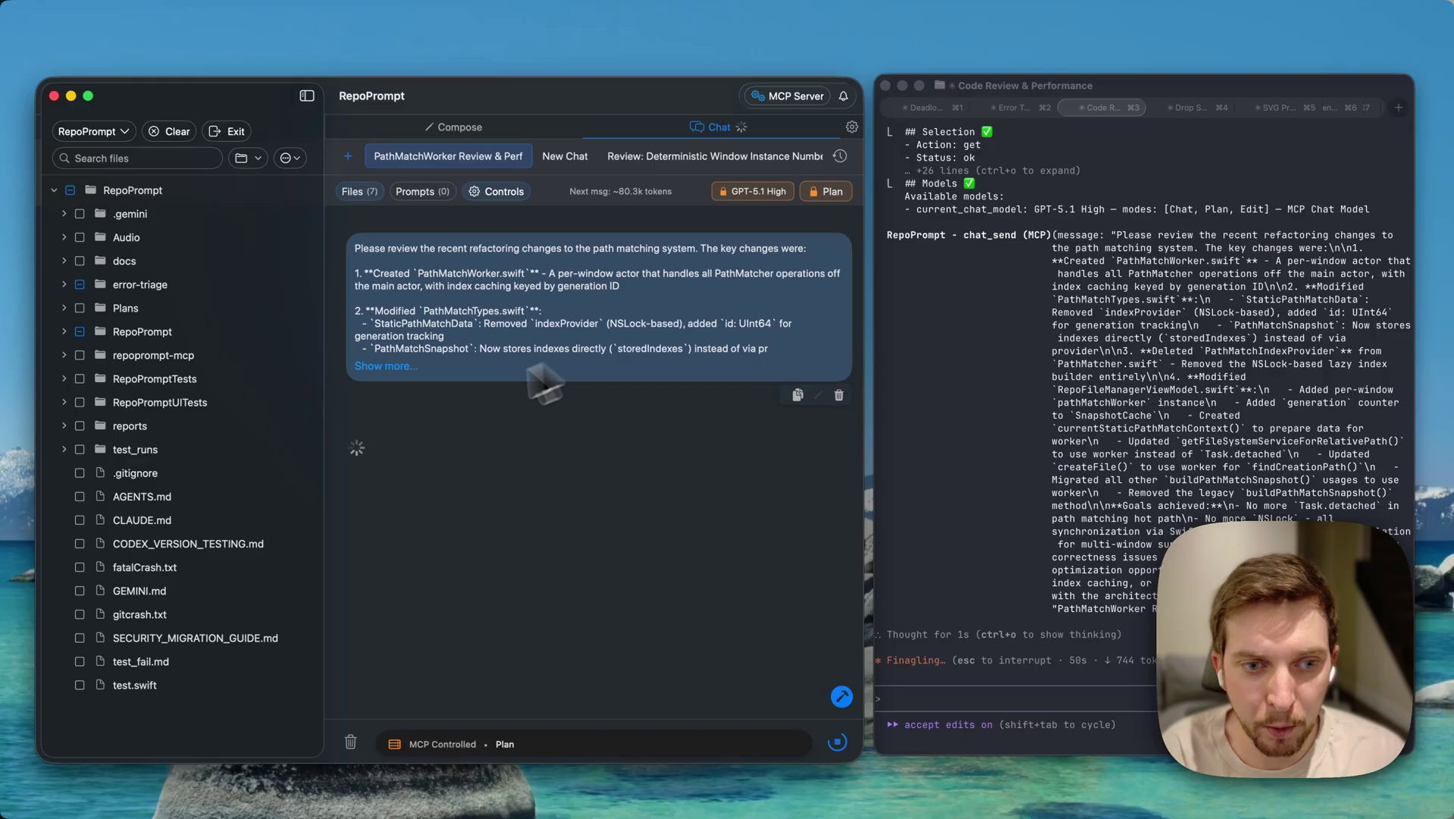
{"action": "left_click", "coordinate": [797, 96]}
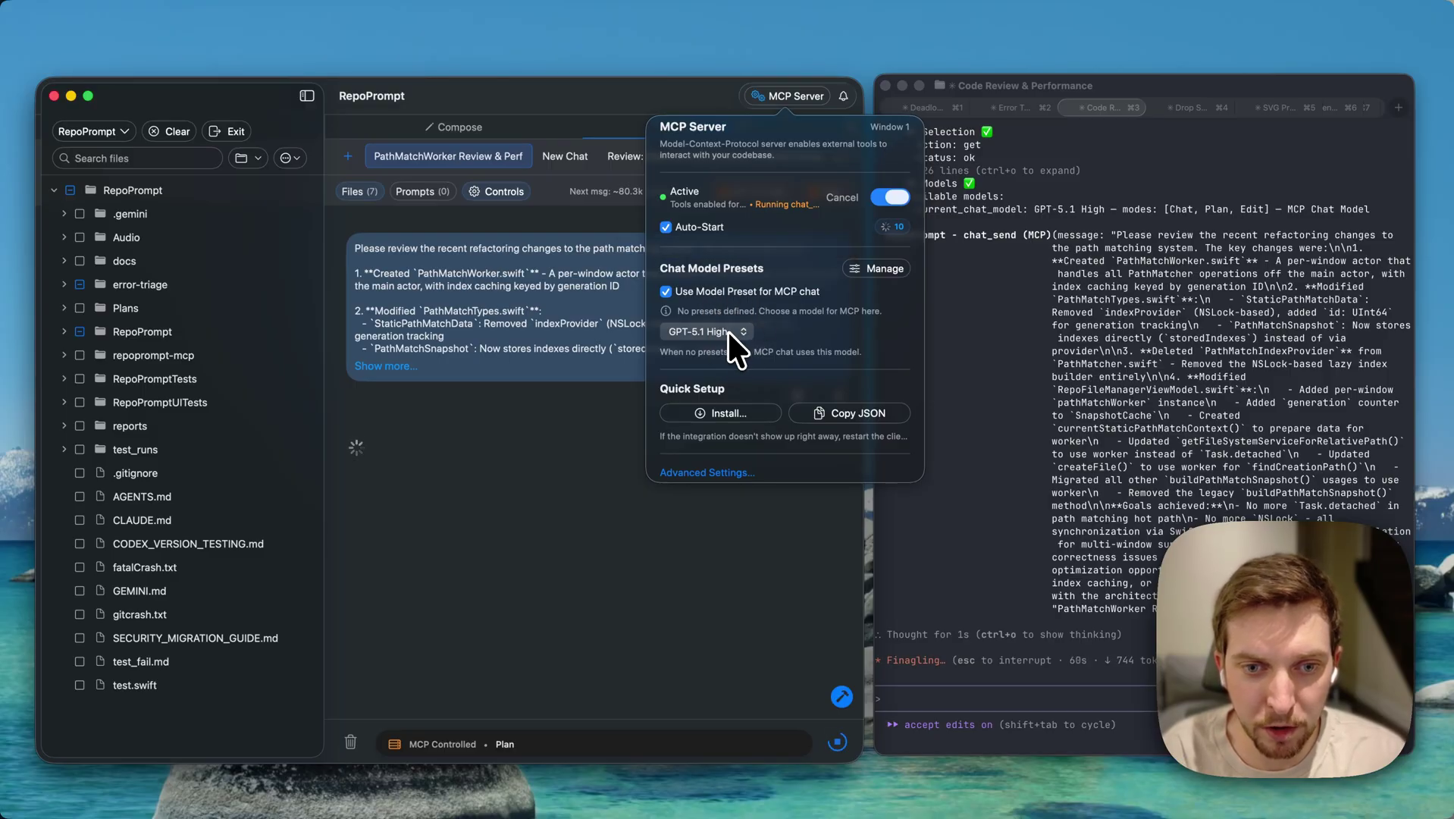
Confirm the Claude Code, Codex and Gemini CLI providers are connected in Settings, then return to chat
{"action": "left_click", "coordinate": [602, 402]}
{"action": "left_click", "coordinate": [852, 128]}
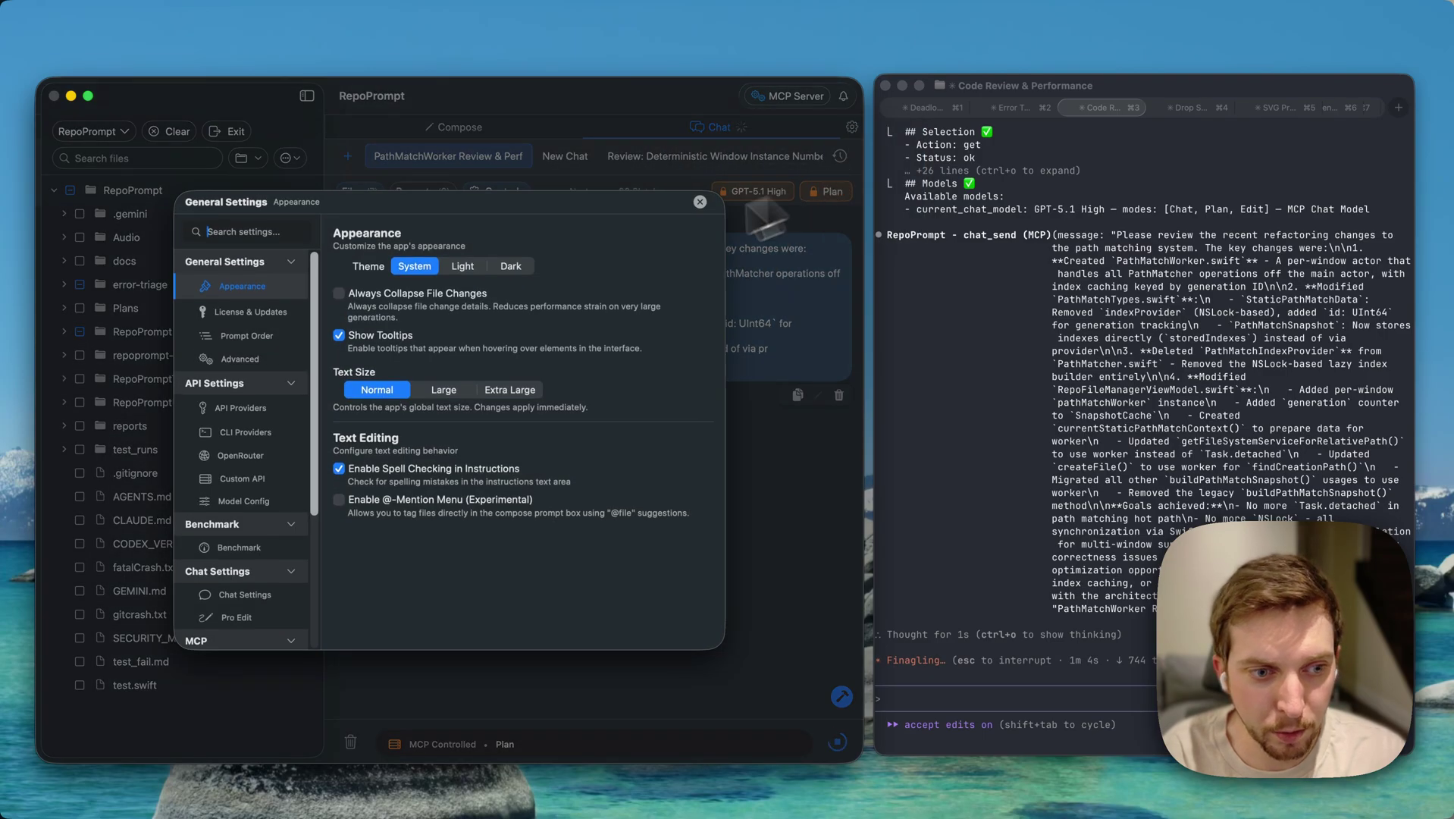
{"action": "left_click", "coordinate": [251, 432]}
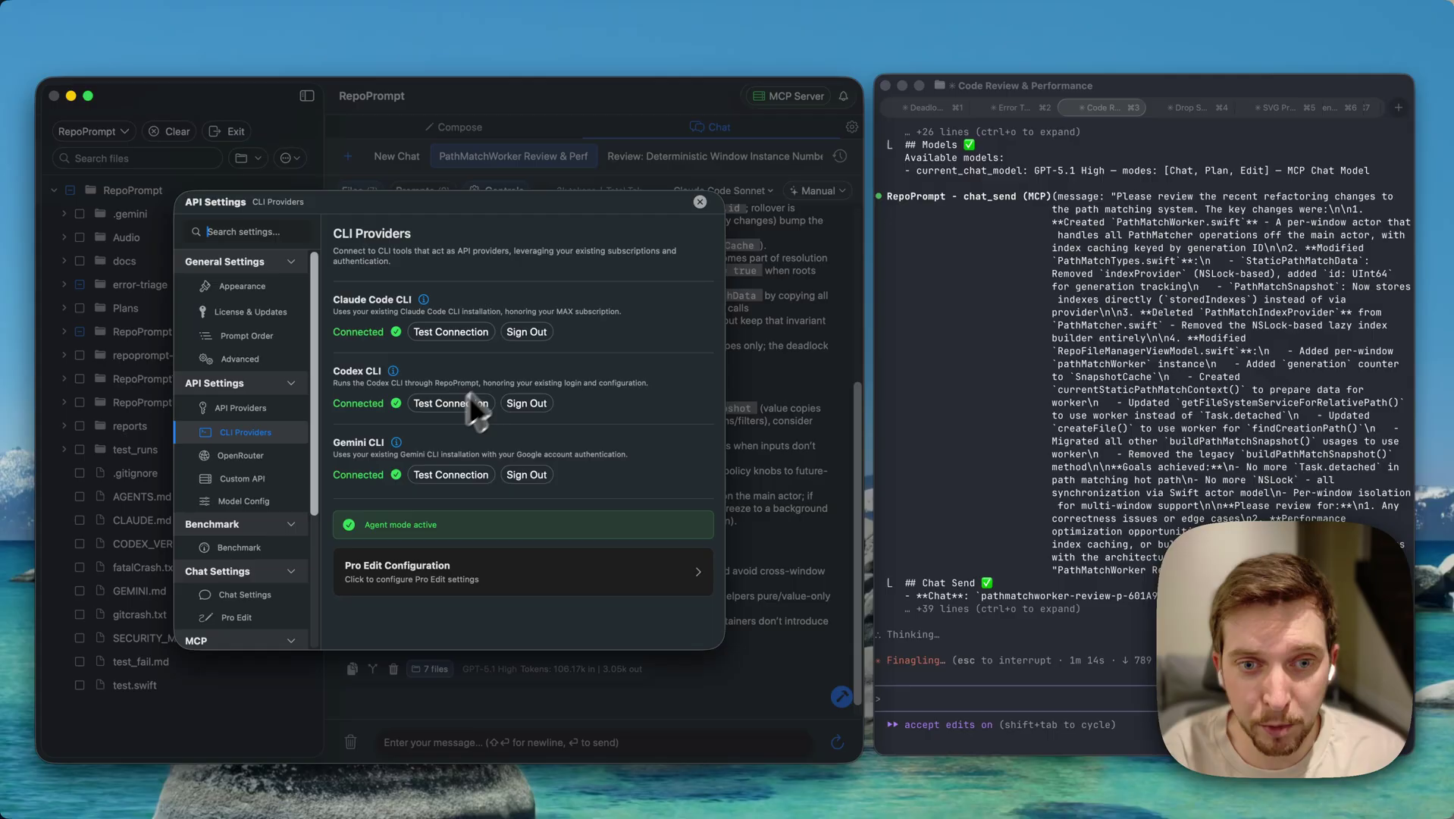
{"action": "left_click", "coordinate": [699, 202]}
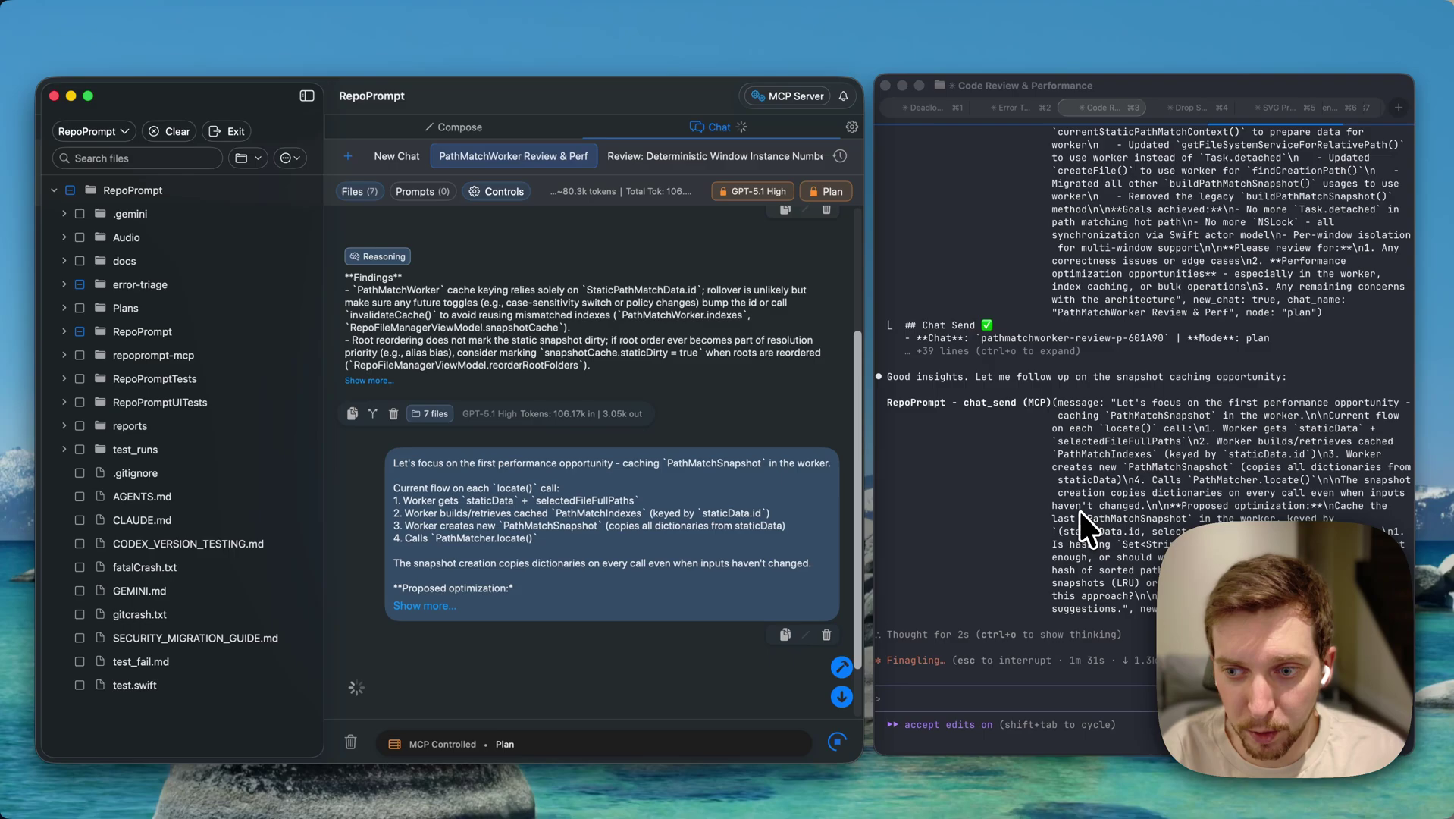
{"action": "scroll", "coordinate": [639, 480], "scroll_direction": "down", "scroll_amount": 1}
{"action": "scroll", "coordinate": [638, 480], "scroll_direction": "down", "scroll_amount": 1}
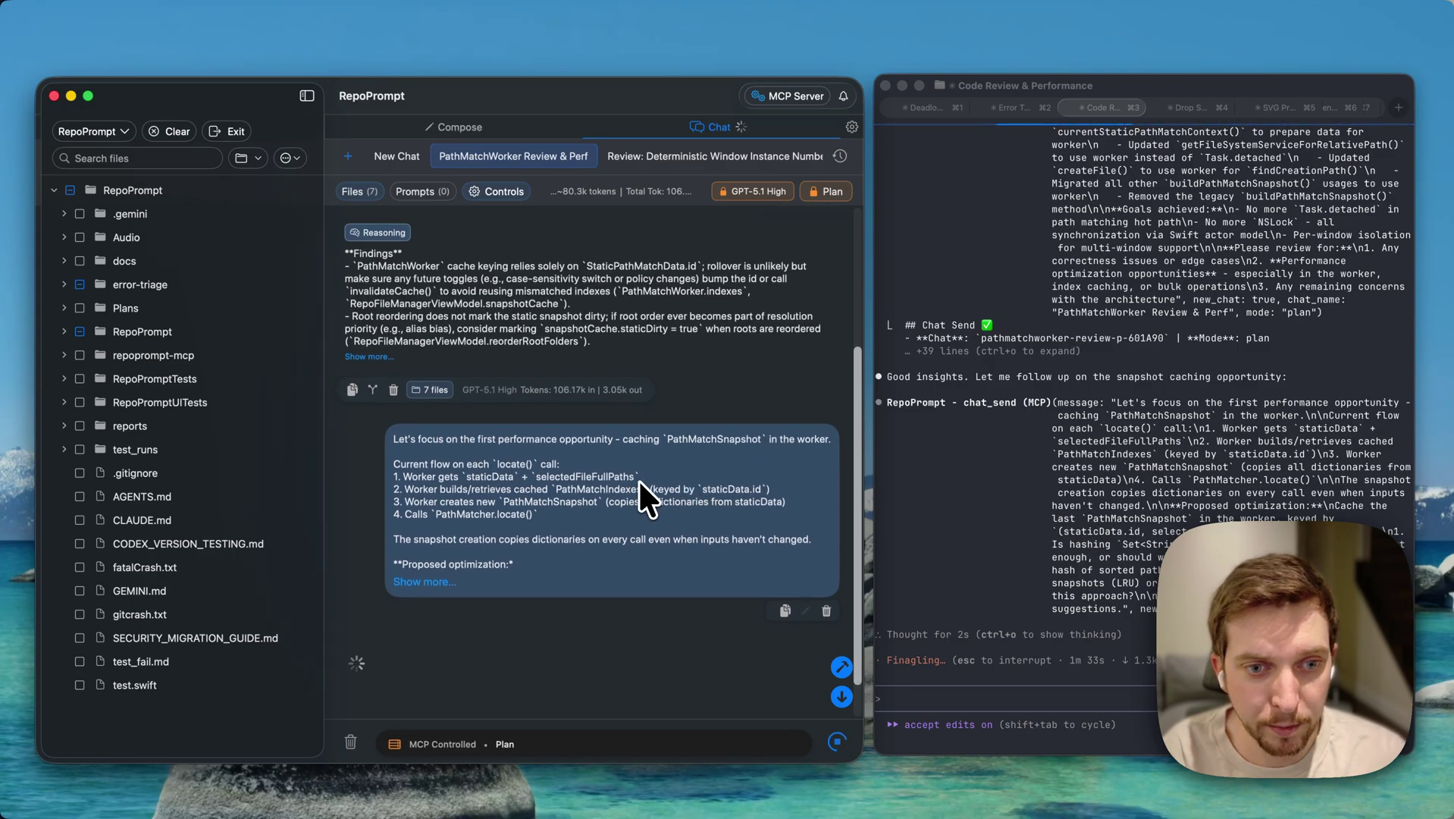
{"action": "scroll", "coordinate": [638, 480], "scroll_direction": "up", "scroll_amount": 3}
{"action": "scroll", "coordinate": [631, 358], "scroll_direction": "up", "scroll_amount": 3}
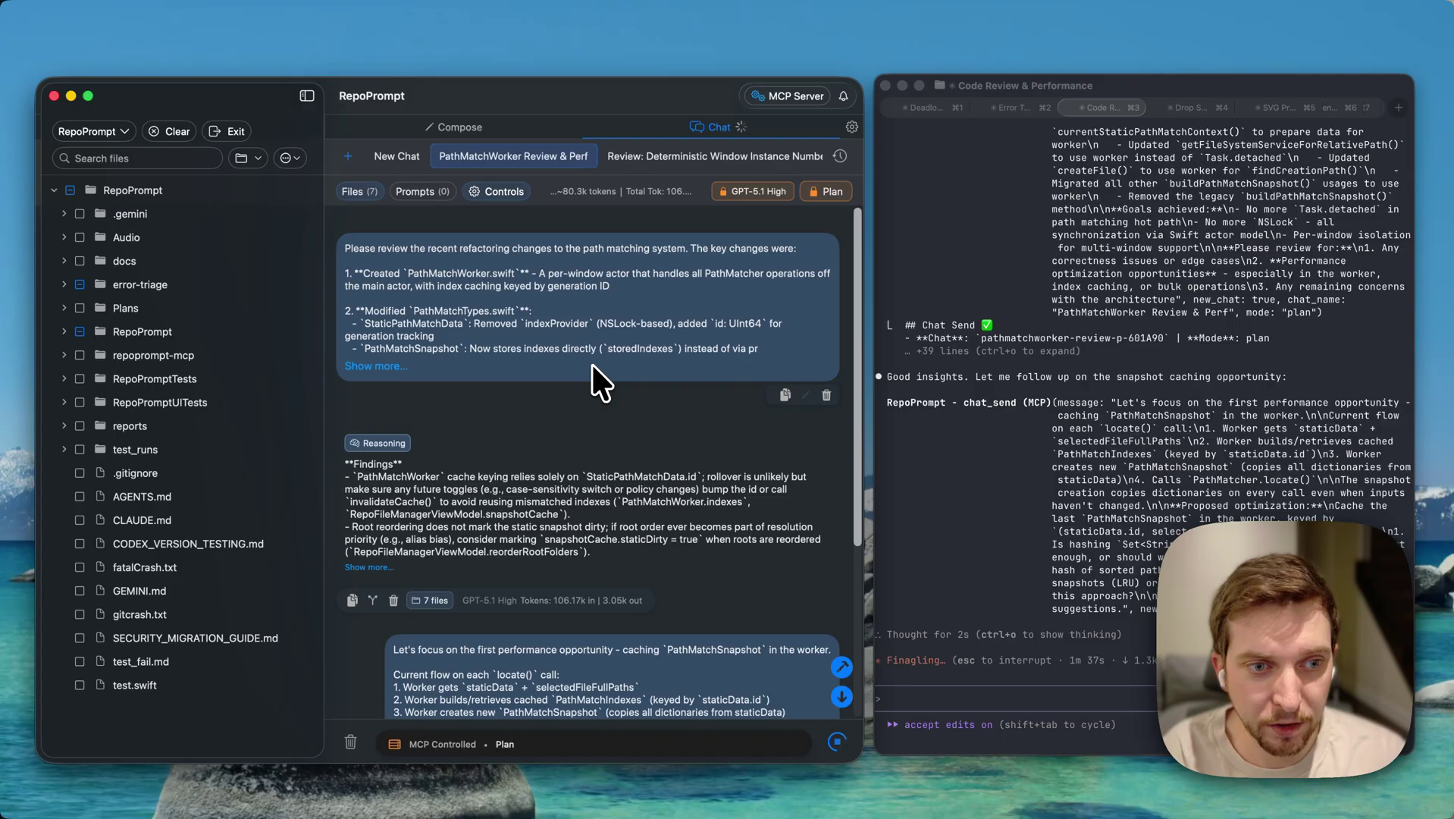
{"action": "scroll", "coordinate": [592, 366], "scroll_direction": "down", "scroll_amount": 1}
{"action": "scroll", "coordinate": [585, 386], "scroll_direction": "down", "scroll_amount": 3}
{"action": "scroll", "coordinate": [585, 390], "scroll_direction": "down", "scroll_amount": 1}
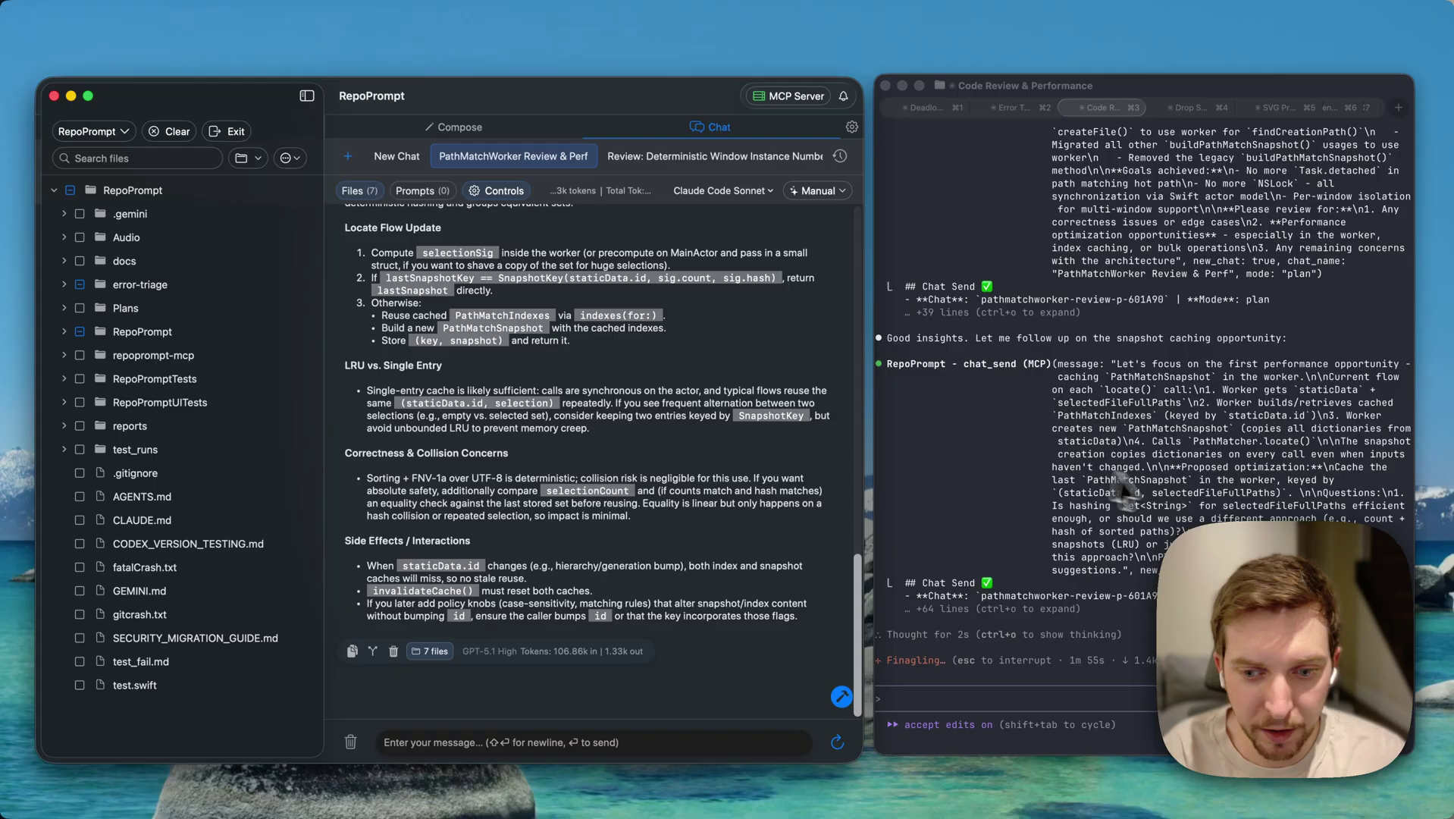
Focus Claude Code as it reads PathMatchWorker and starts implementing the snapshot caching plan
{"action": "left_click", "coordinate": [1176, 486]}
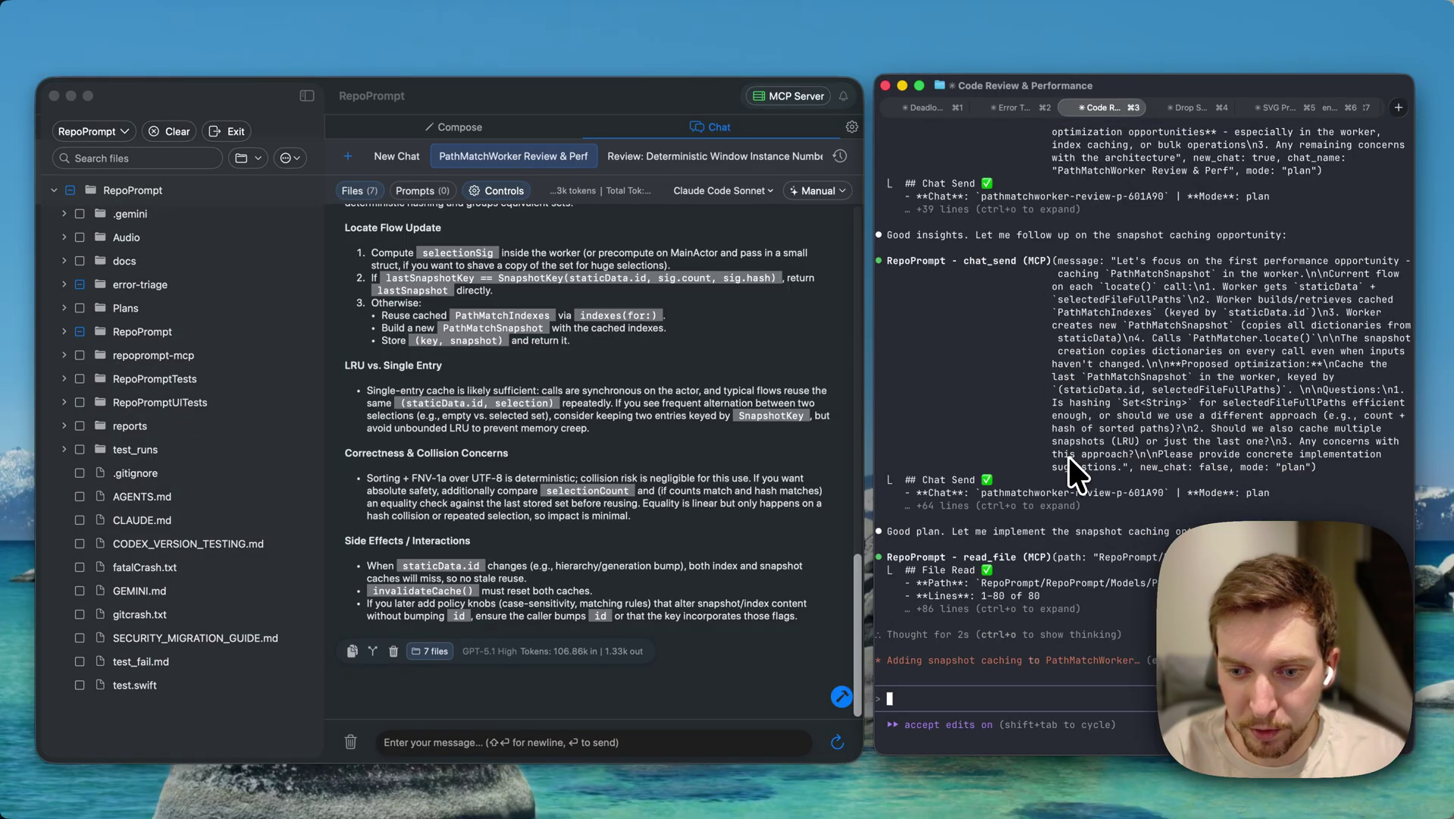